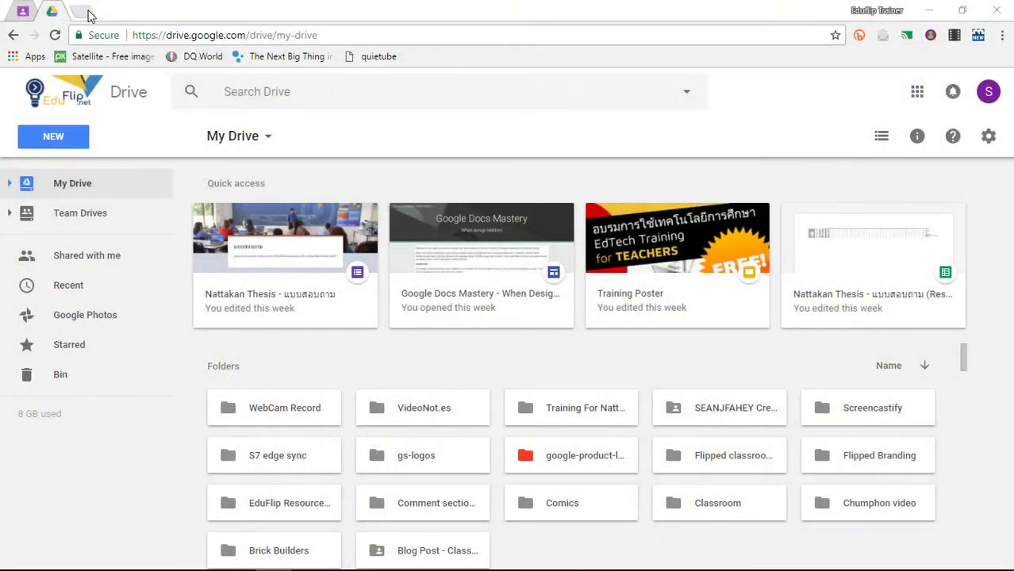
Search Google Images for 'grinch' and preview the 917 × 1592 red-eyed Grinch drawing.
click(84, 12)
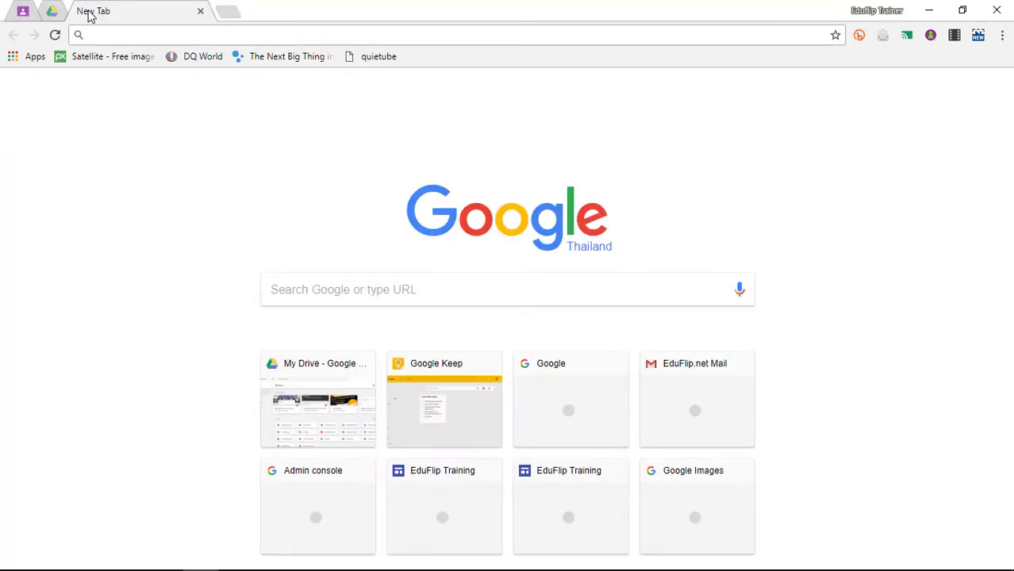
text(grinch)
key(Return)
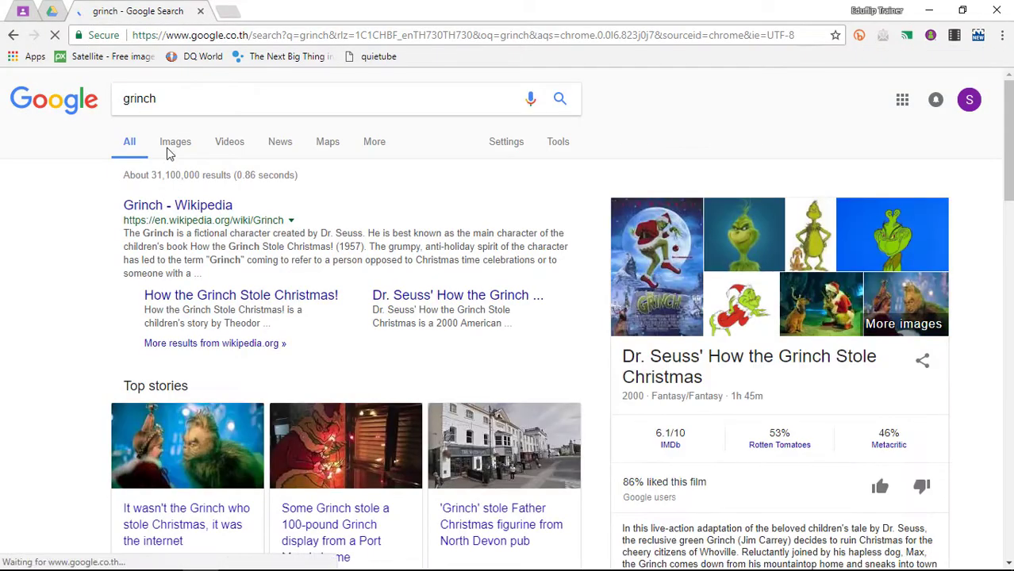
click(171, 146)
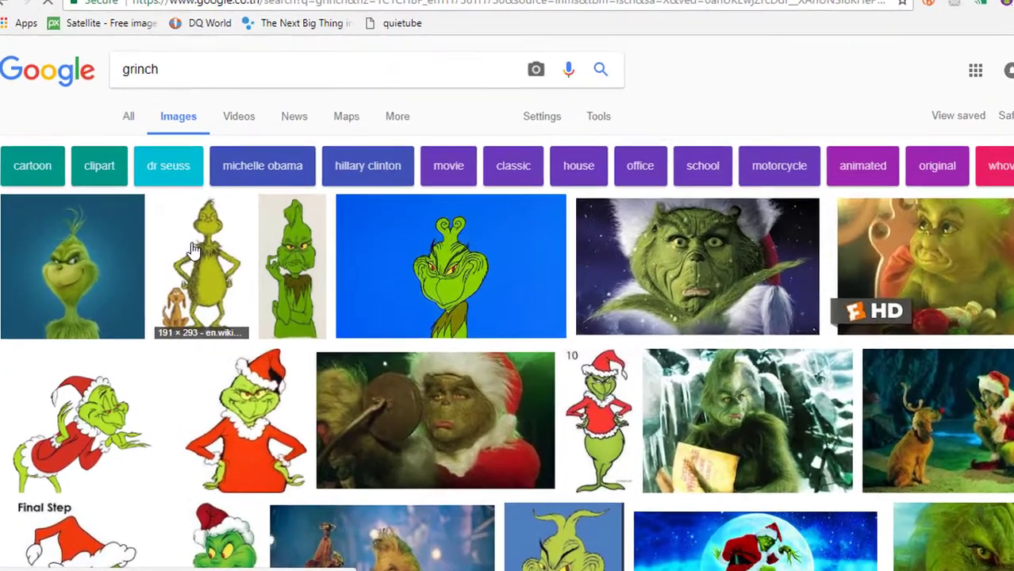
click(190, 281)
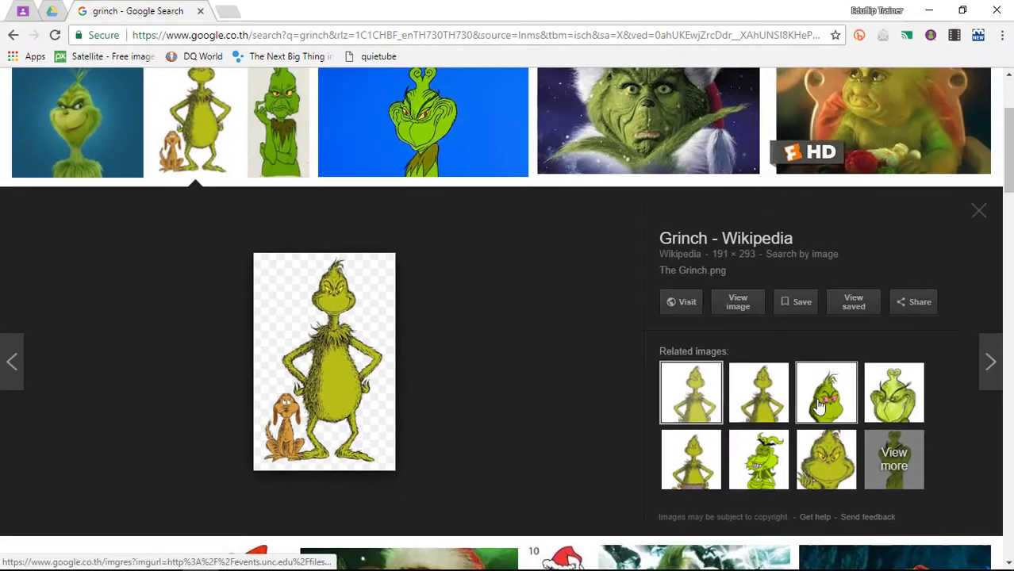
click(821, 406)
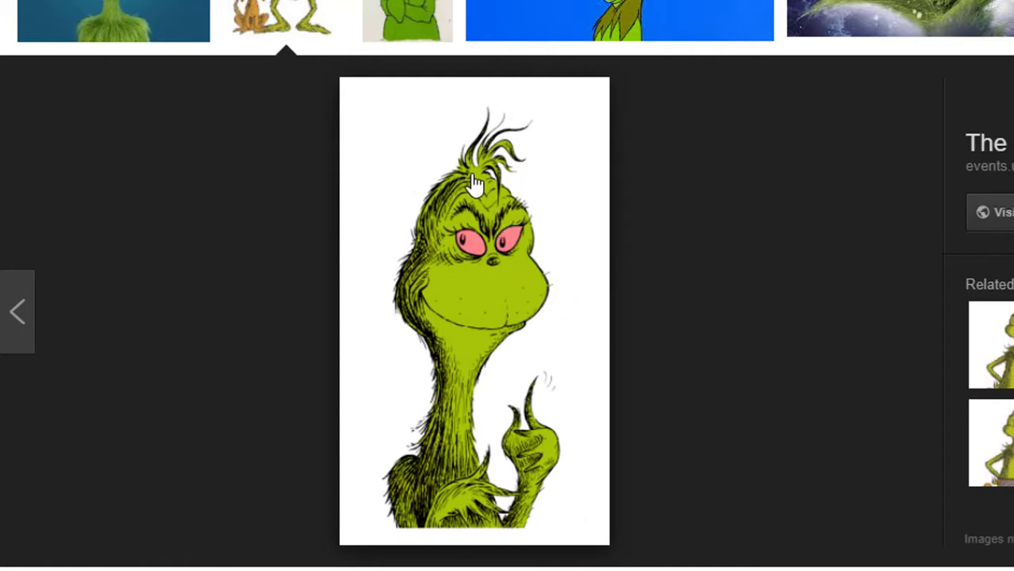
Save the previewed red-eyed Grinch image as Grinch (1).jpg, then open a new tab.
right_click(426, 195)
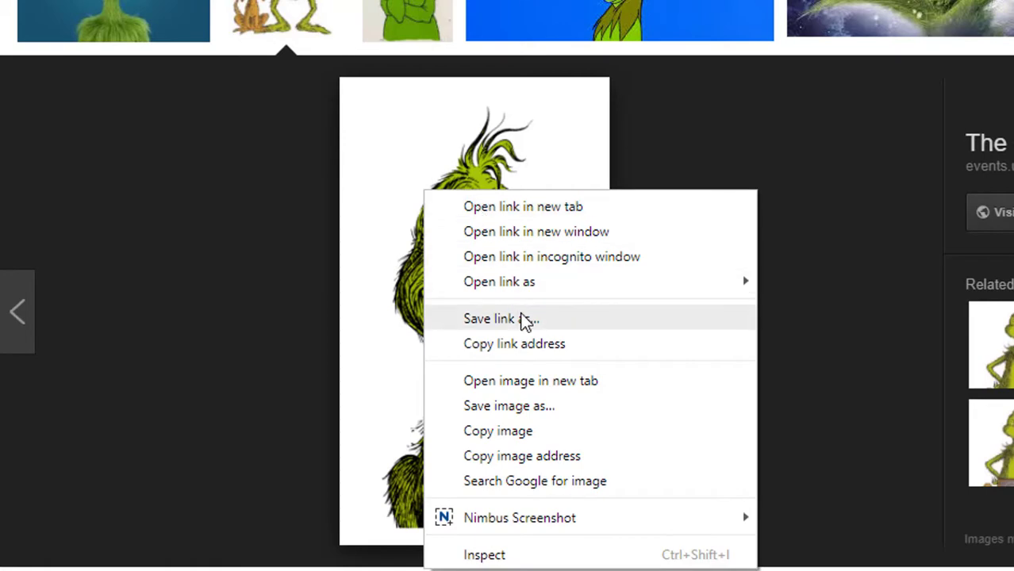
click(547, 408)
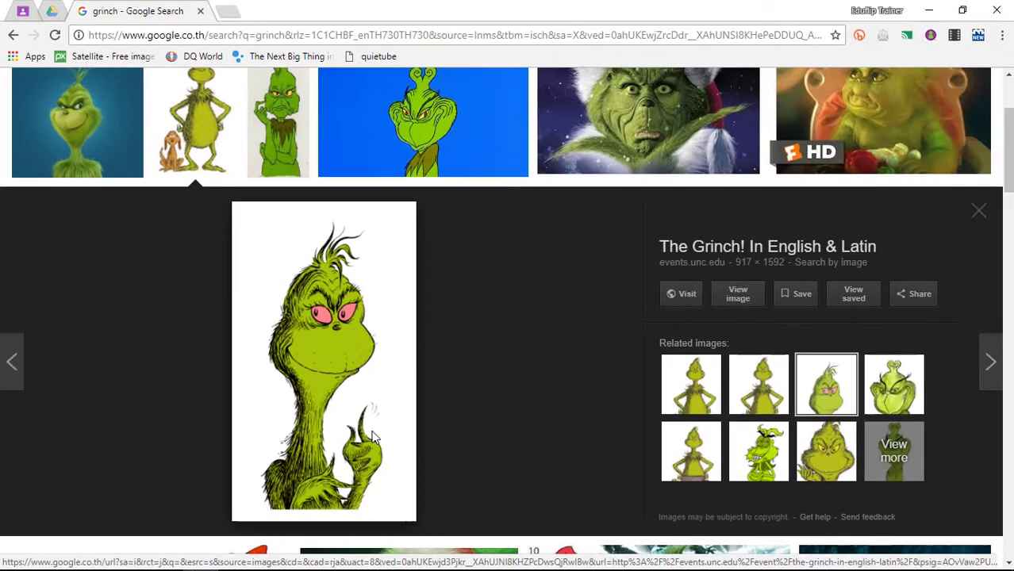
key(Return)
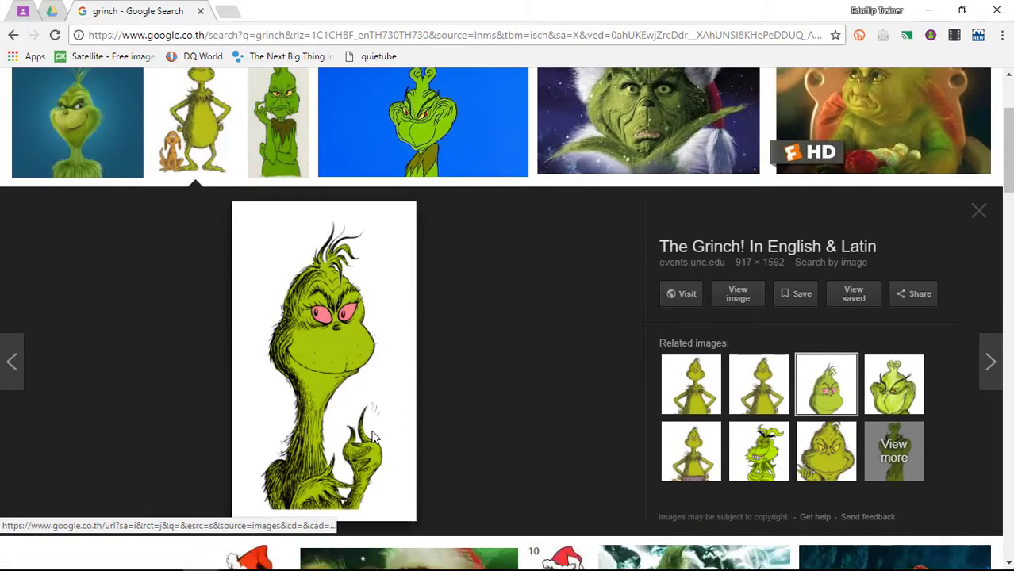
click(225, 11)
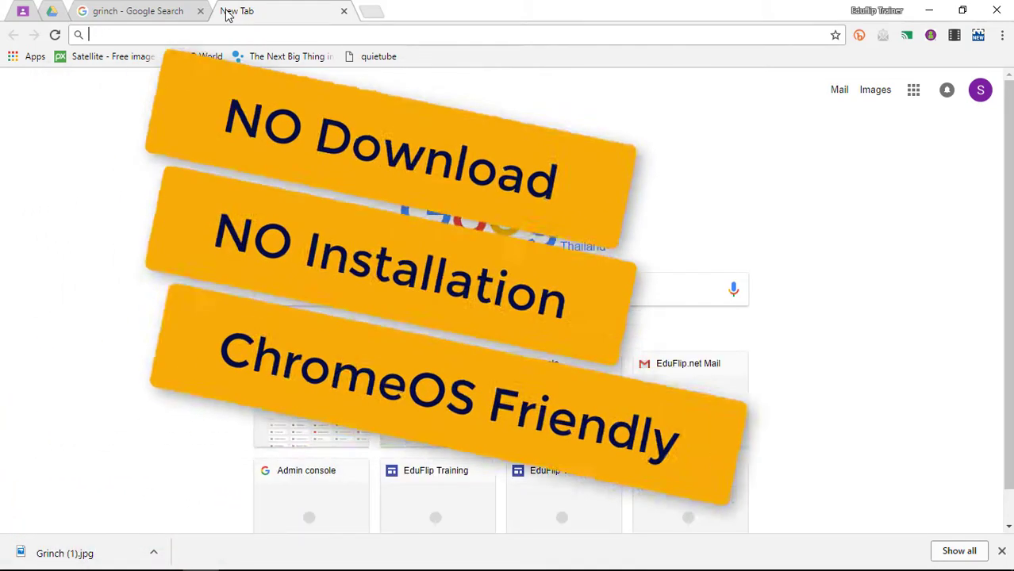
Search for 'photopea' and go to the Photopea online editor at photopea.com.
text(photo)
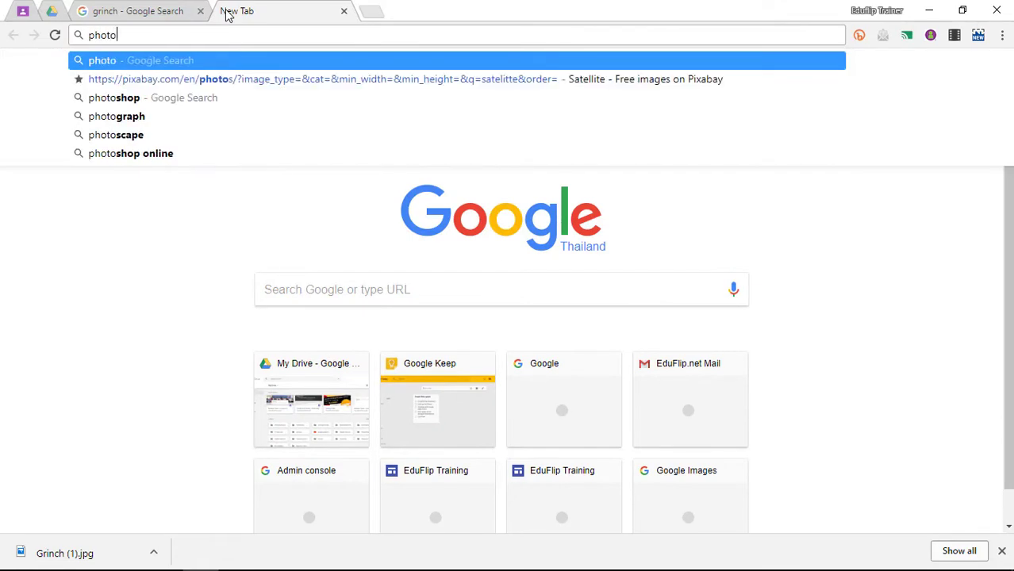
text(pea)
key(Return)
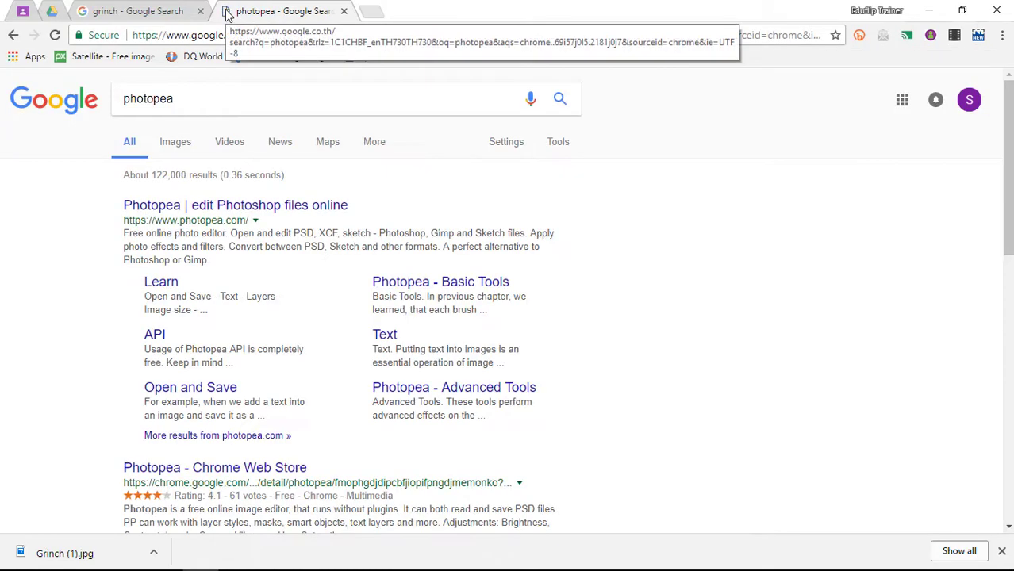
click(224, 207)
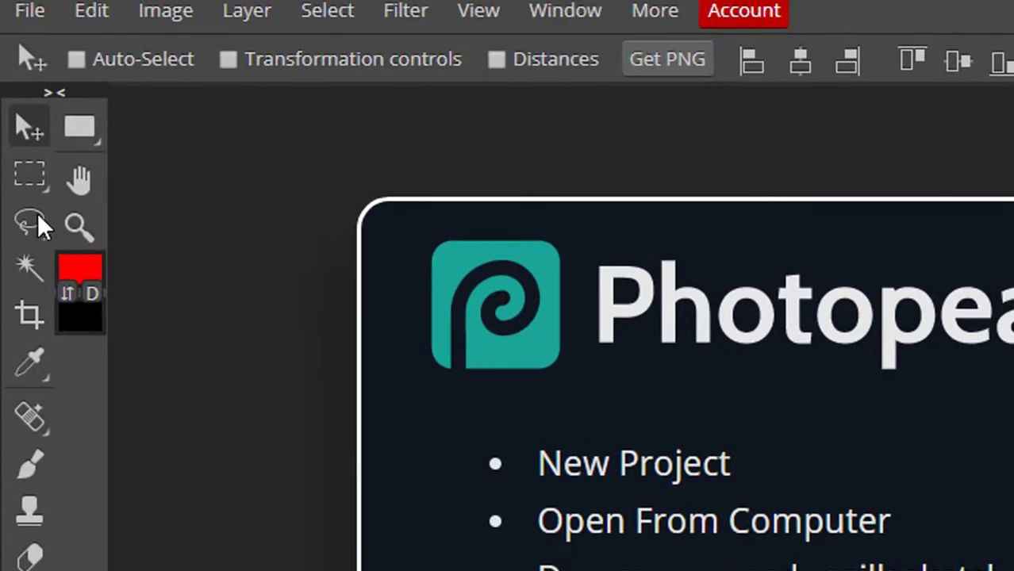
Bring up Photopea's file browser on the Desktop folder to open a local image.
mouse_move(38, 197)
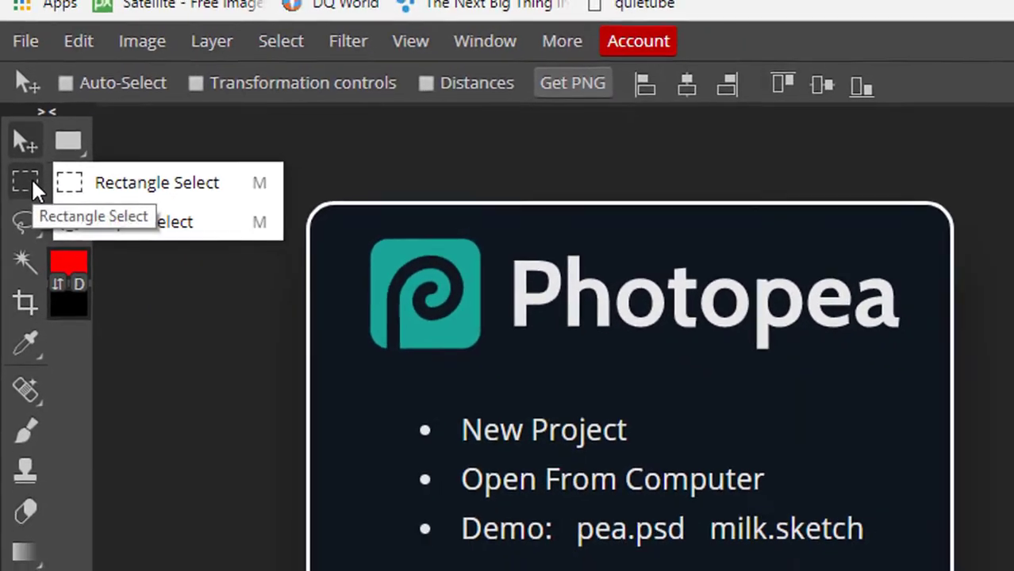
mouse_move(25, 224)
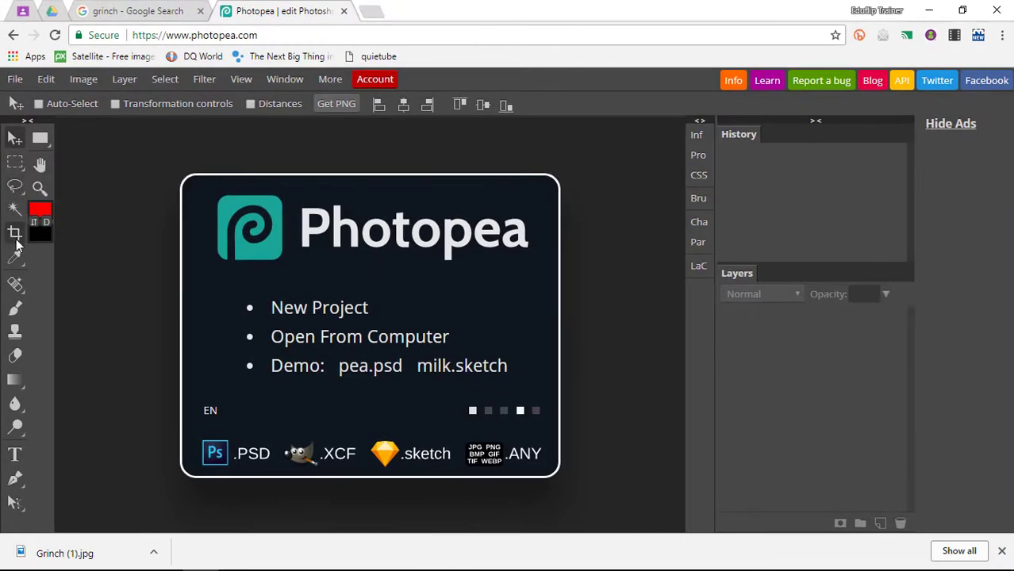
mouse_move(16, 262)
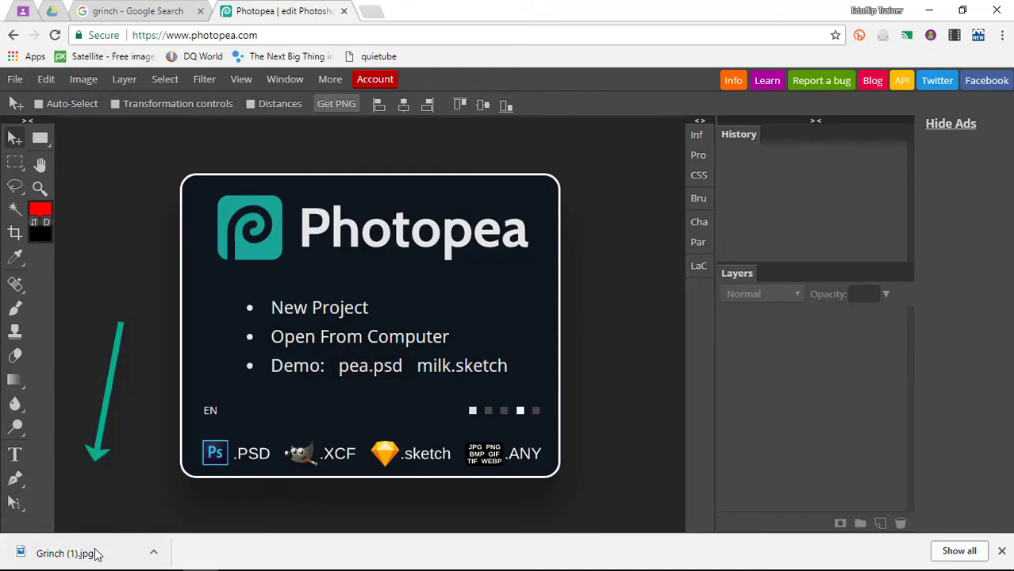
Open the downloaded Grinch (1).jpg in Photopea as a single-layer document.
click(325, 337)
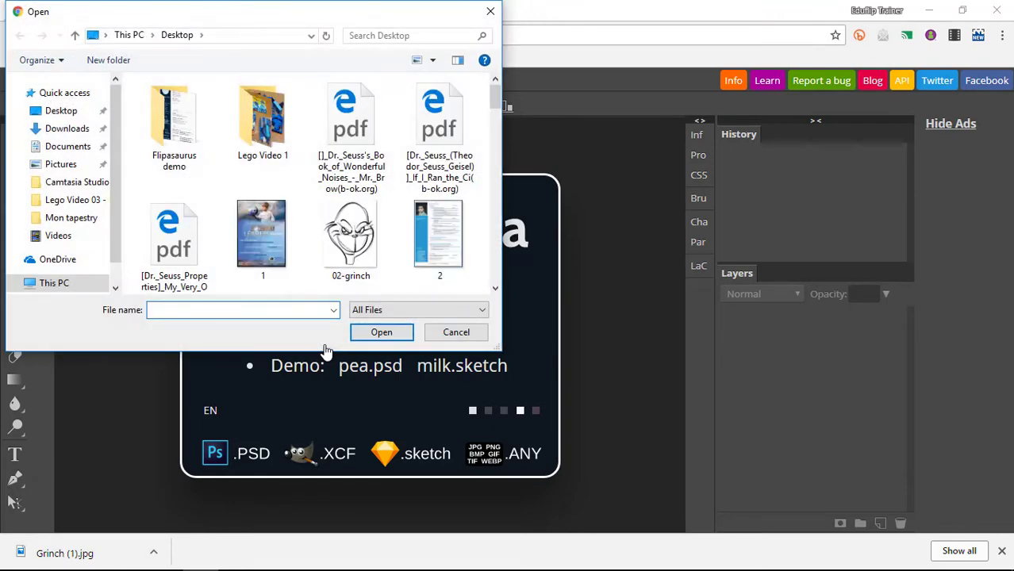
text(grinch)
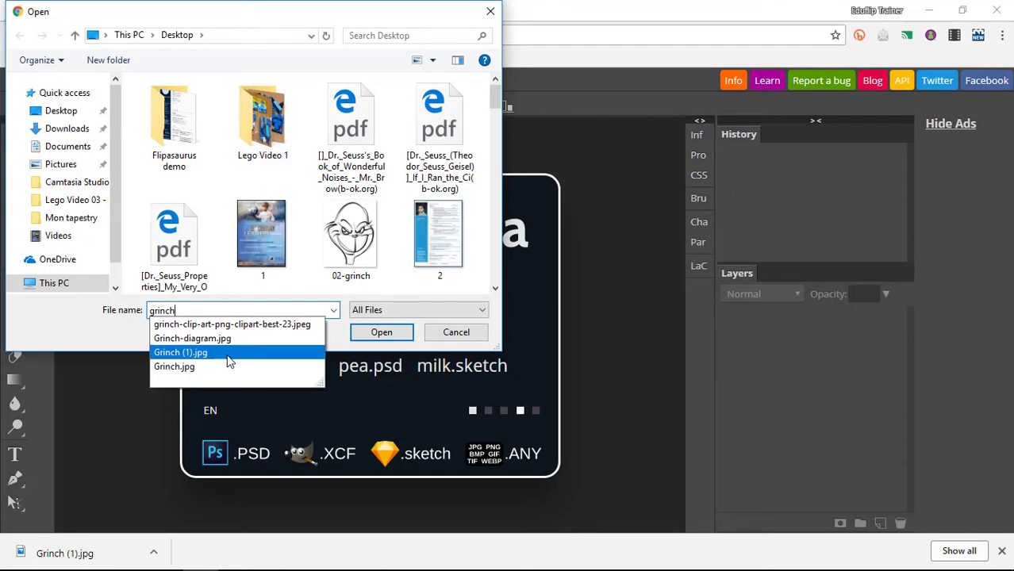
click(227, 354)
click(387, 333)
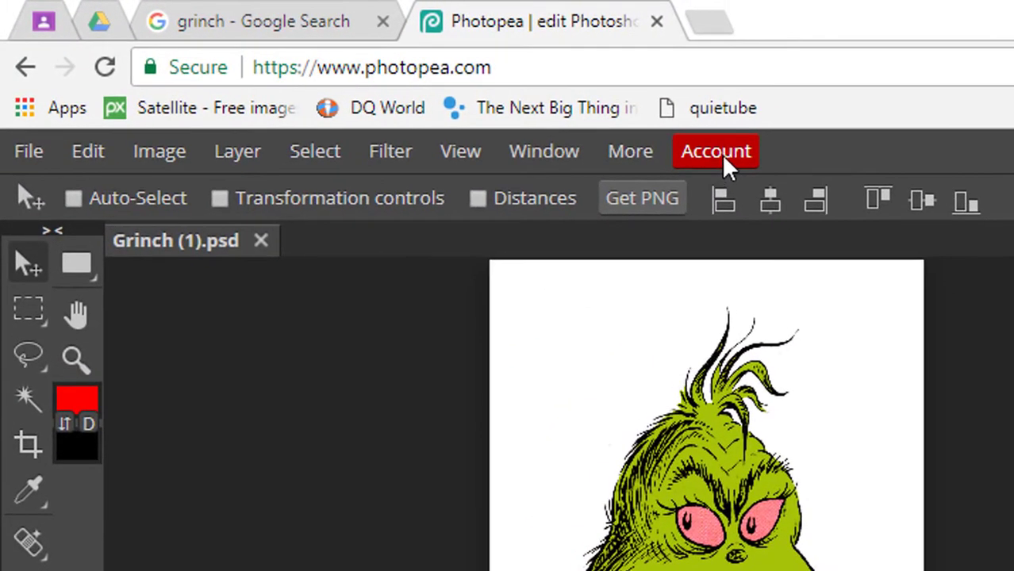
click(724, 157)
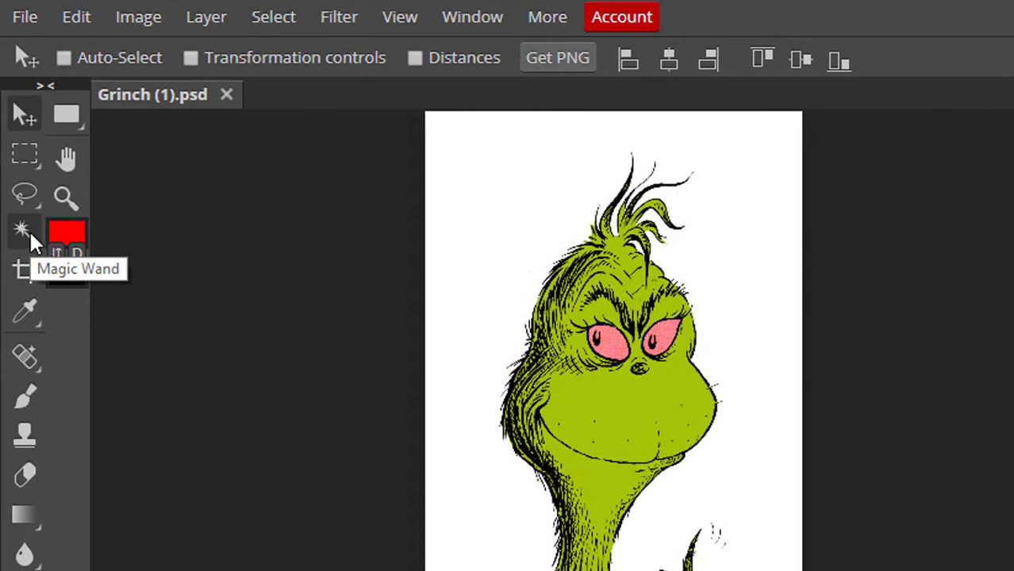
Magic Wand the white background at tolerance 40, delete it, and deselect.
click(22, 229)
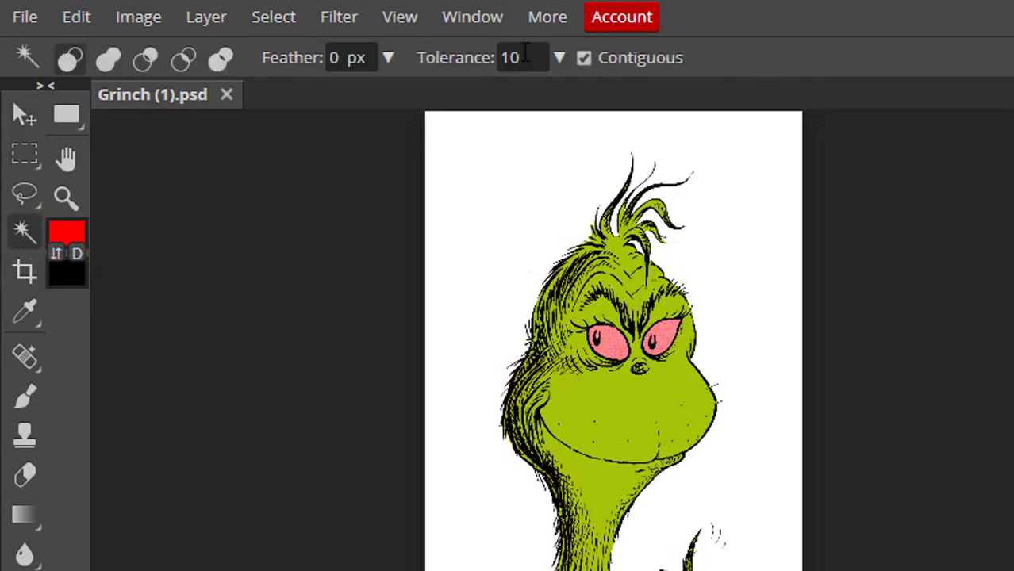
click(524, 54)
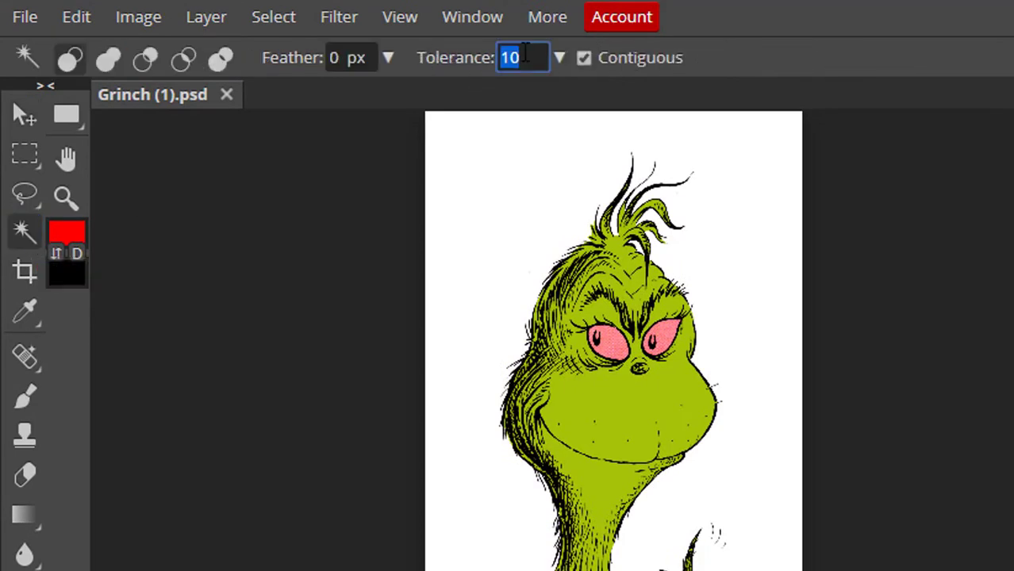
text(40)
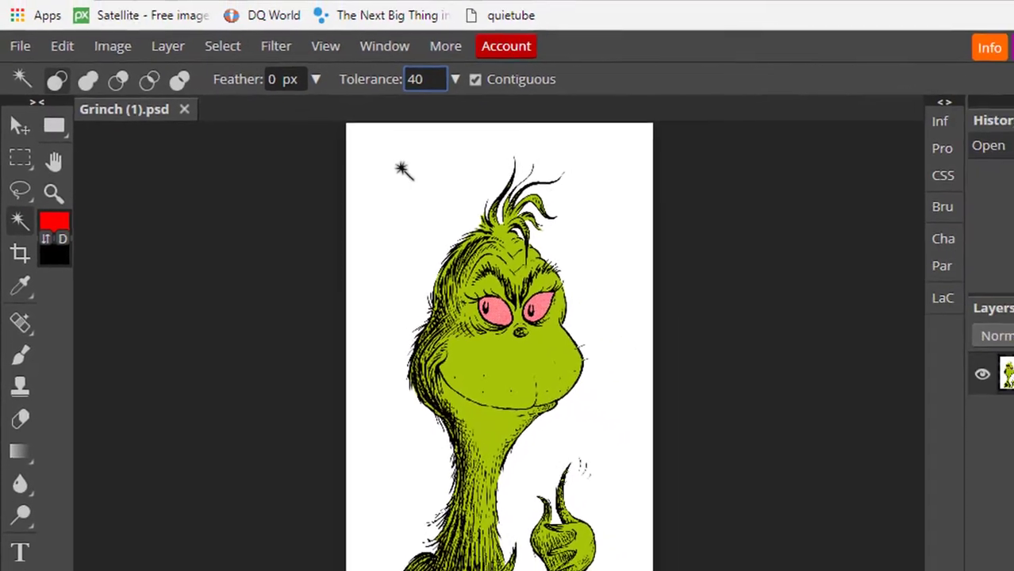
click(401, 169)
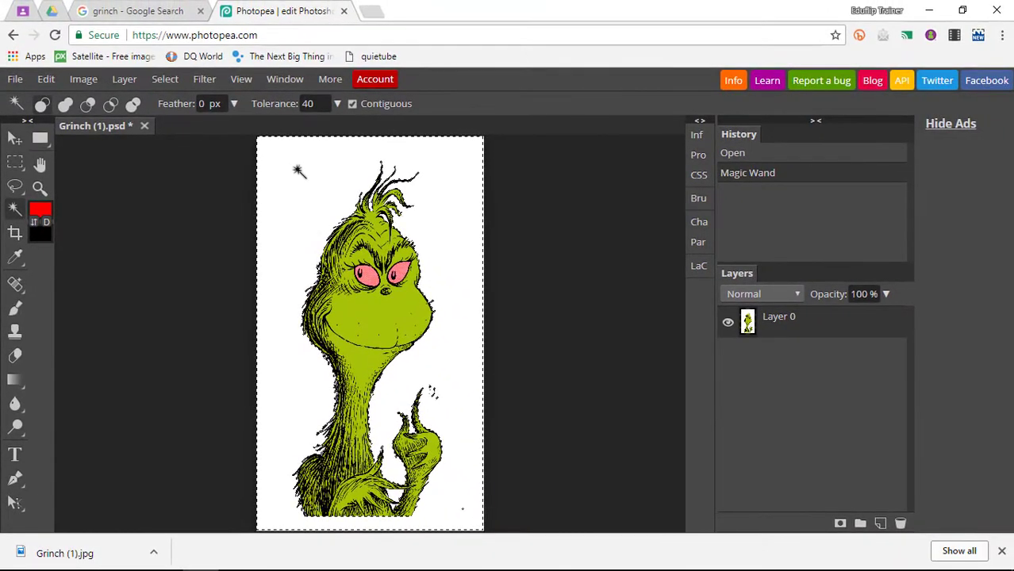
key(Delete)
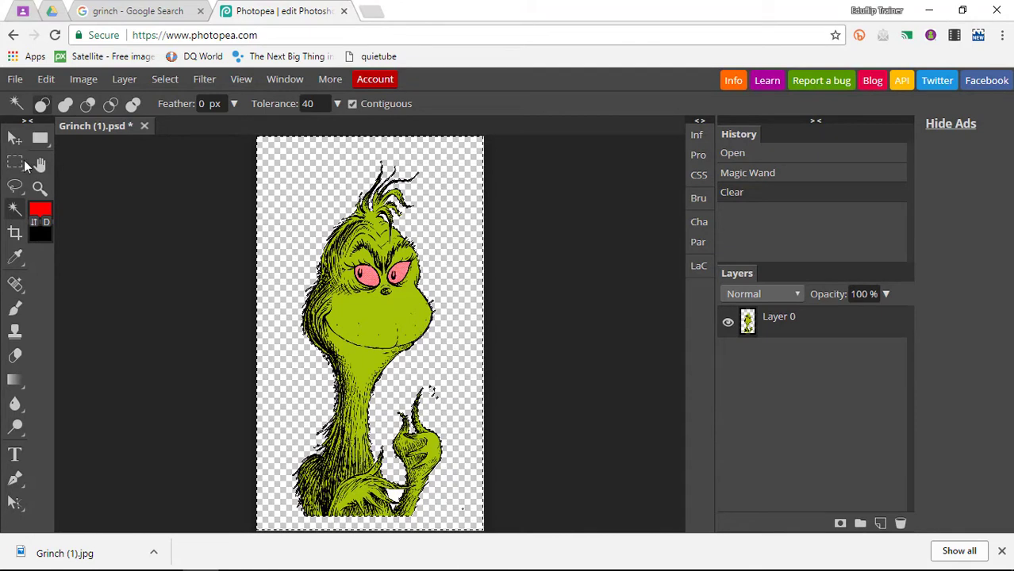
click(16, 161)
key(ctrl+d)
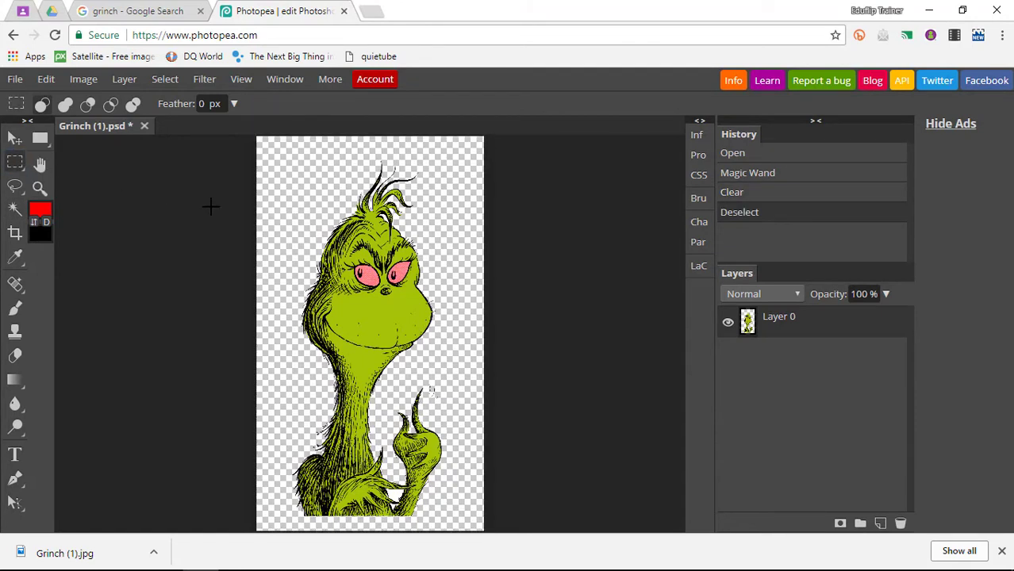
right_click(17, 509)
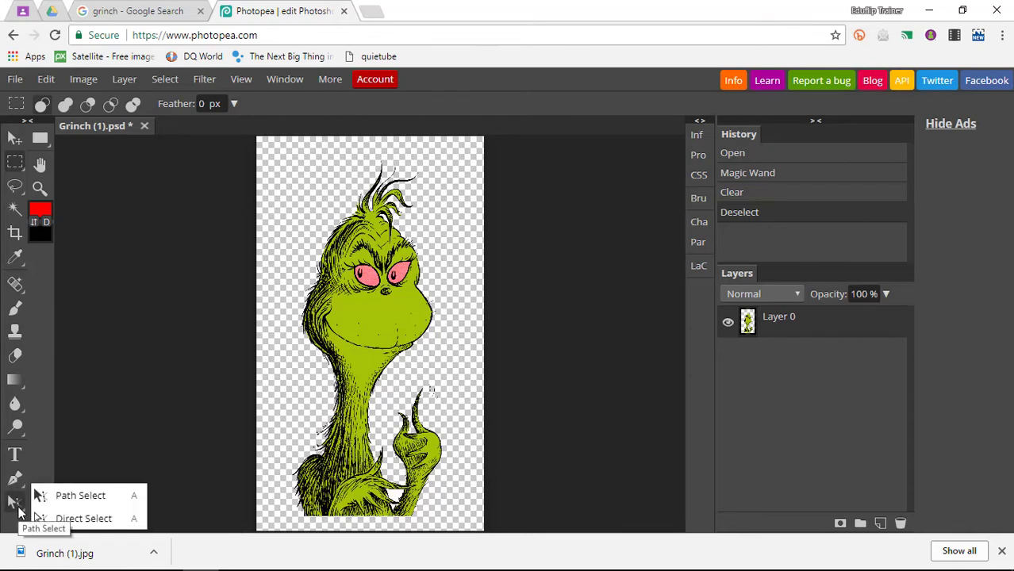
right_click(17, 481)
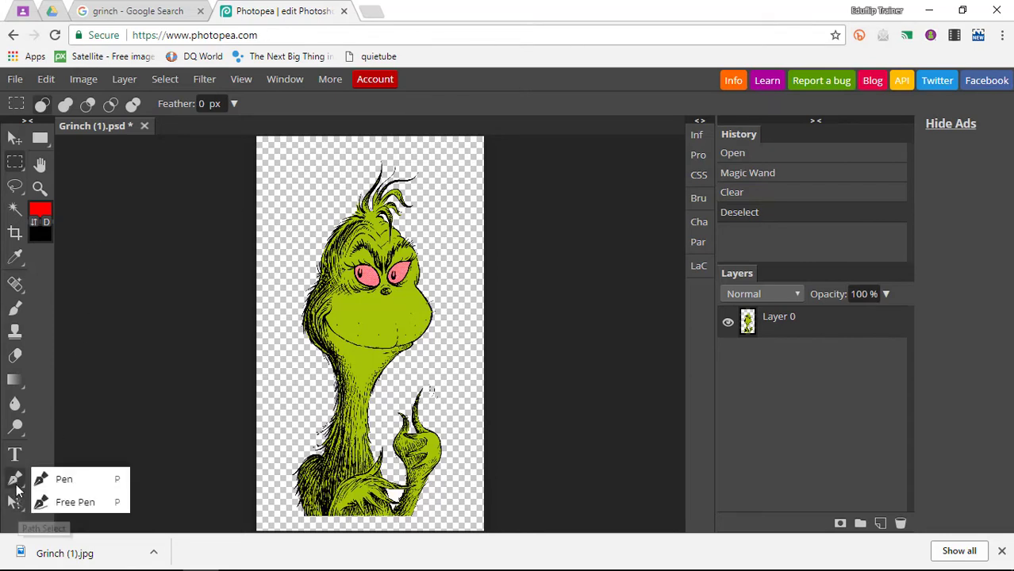
right_click(16, 426)
right_click(18, 406)
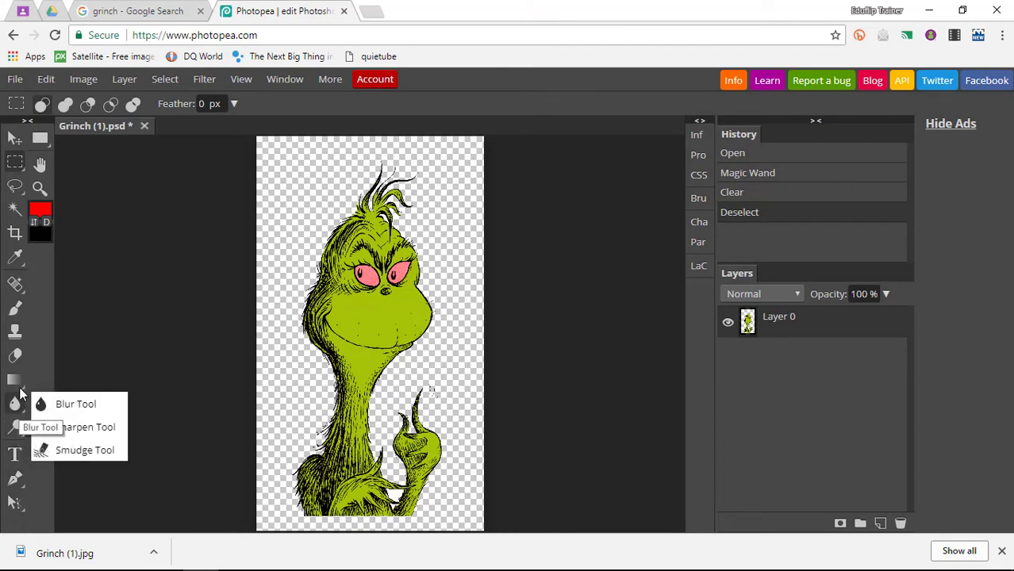
right_click(15, 381)
right_click(18, 406)
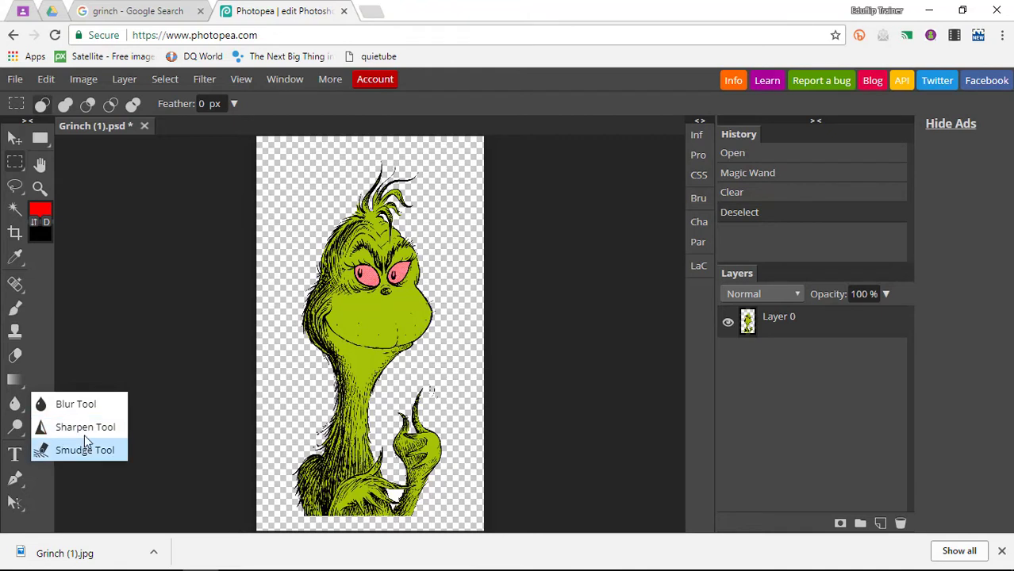
right_click(15, 382)
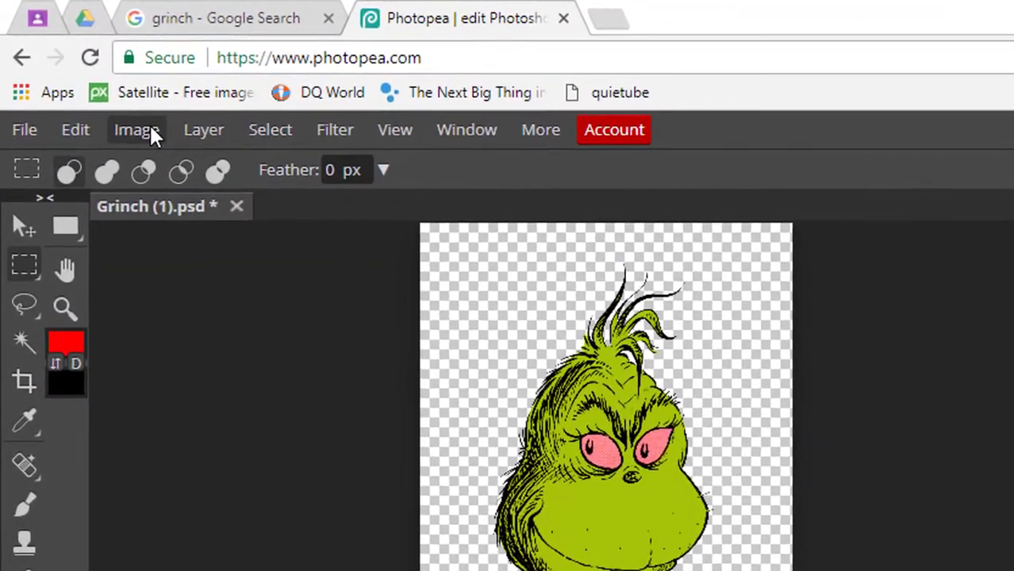
click(141, 123)
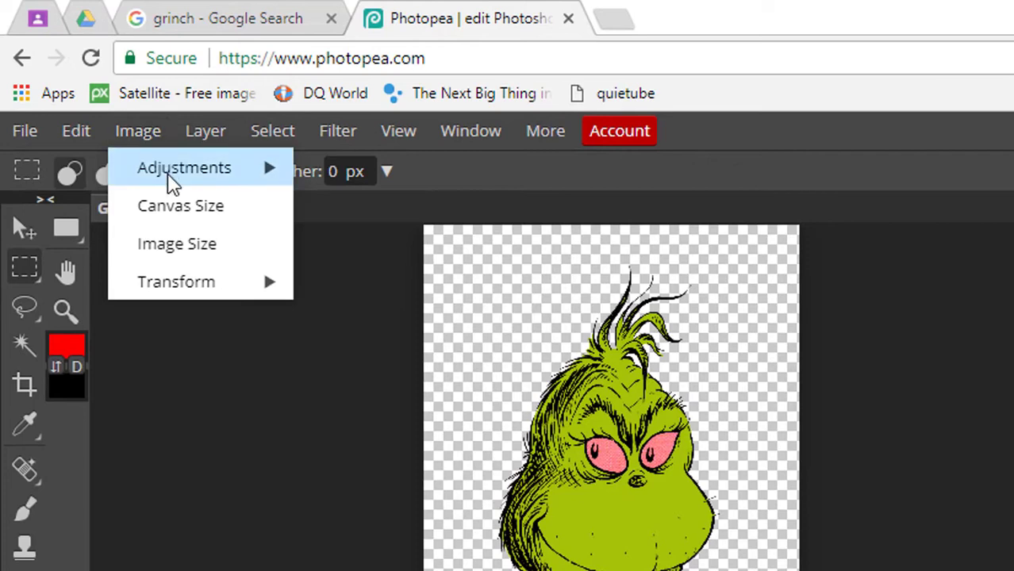
mouse_move(173, 181)
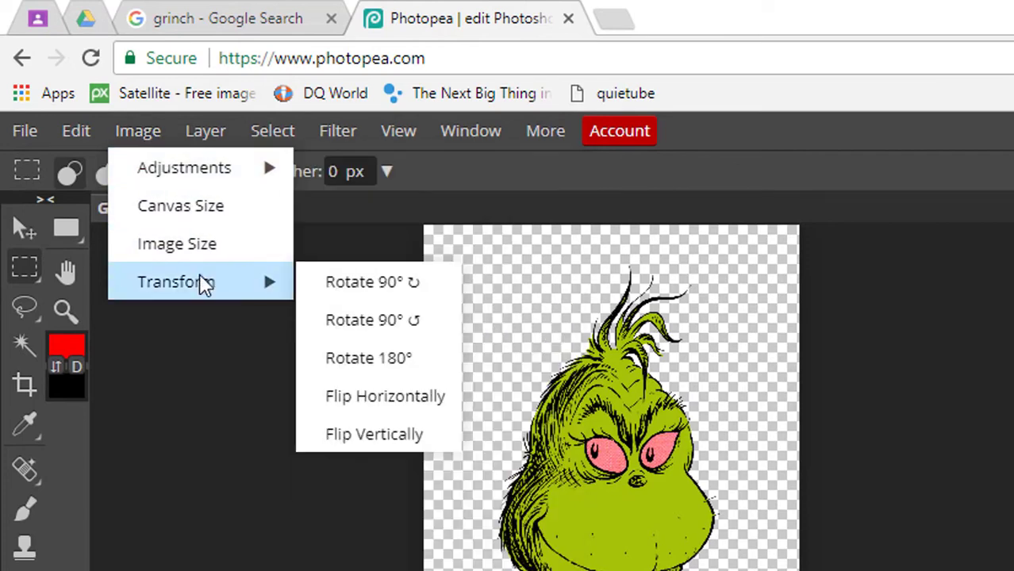
click(198, 137)
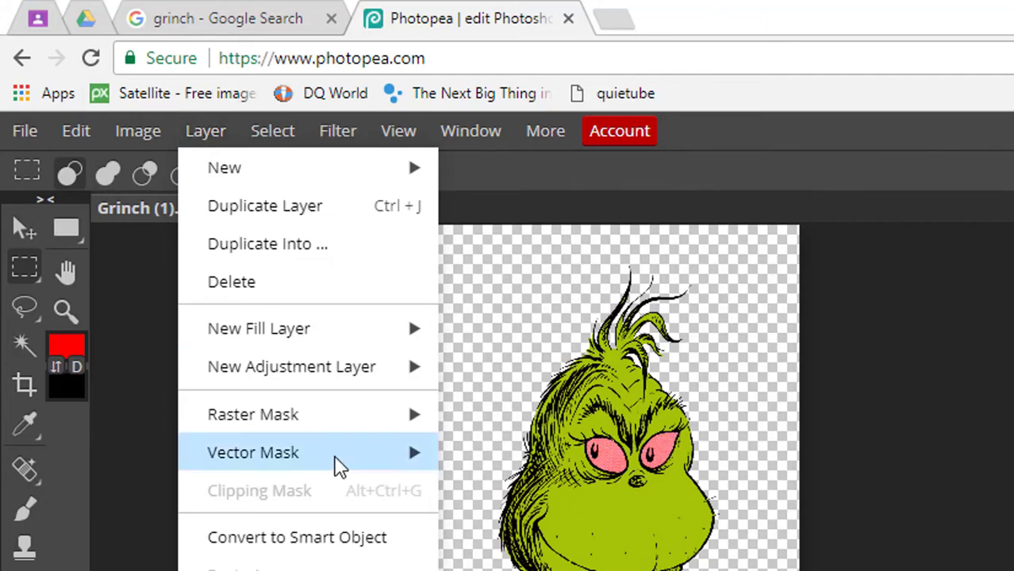
mouse_move(360, 421)
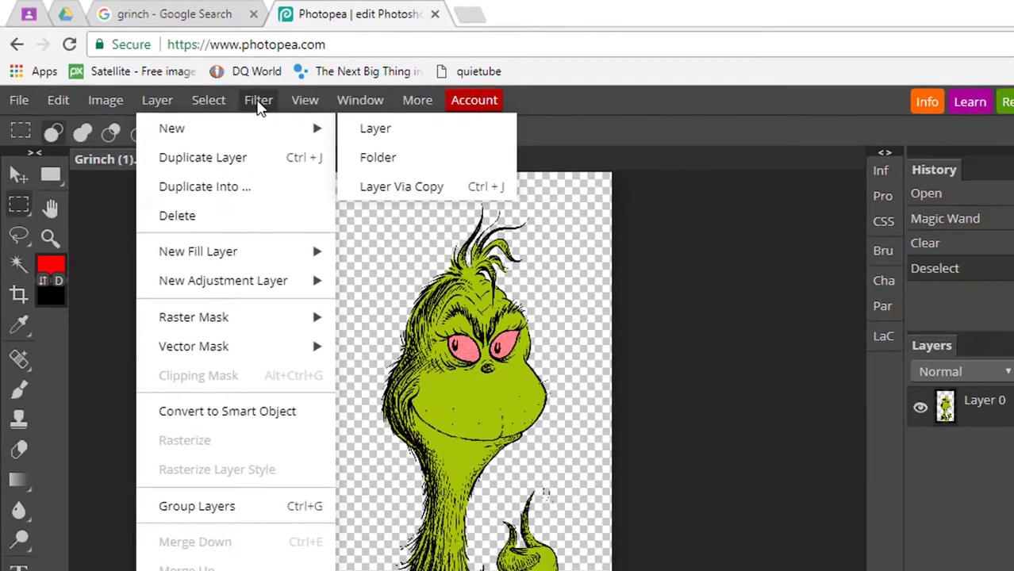
click(258, 102)
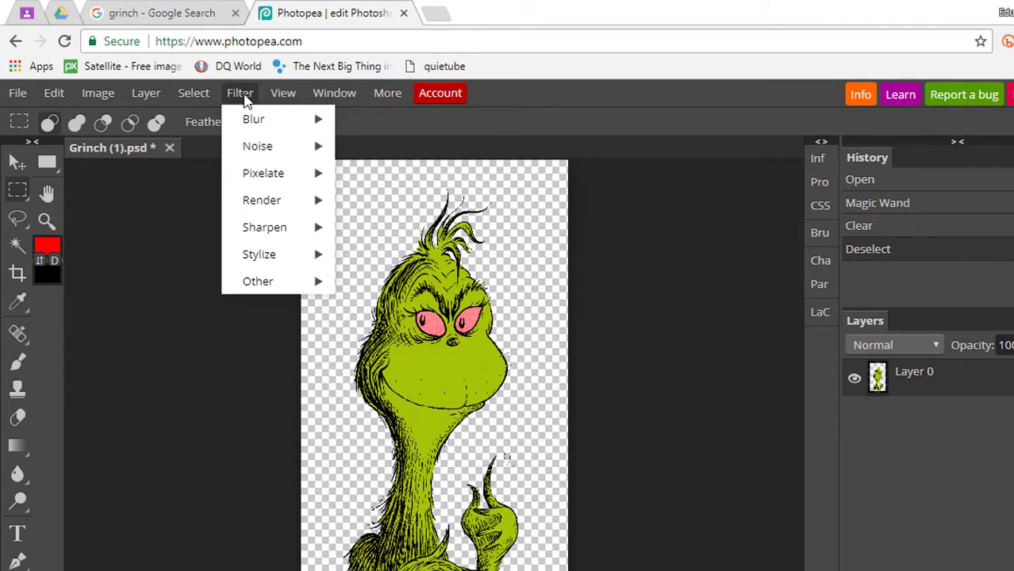
mouse_move(283, 127)
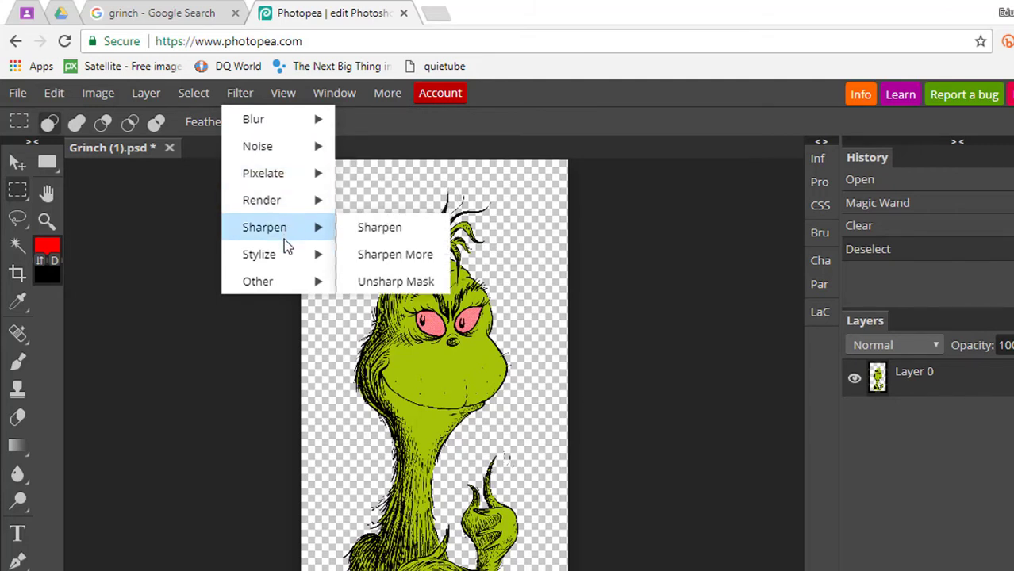
mouse_move(284, 255)
mouse_move(285, 281)
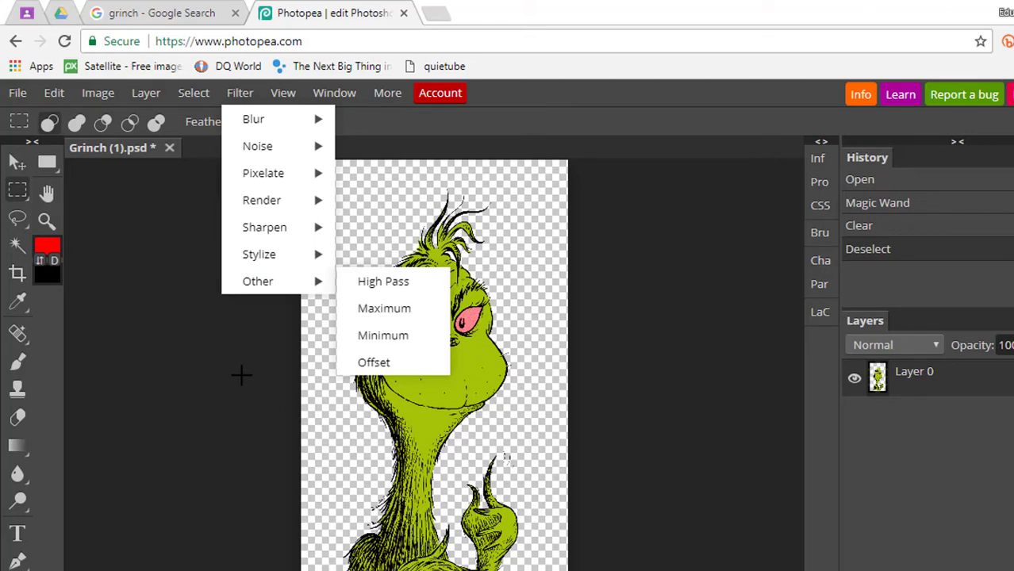
right_click(18, 190)
click(173, 288)
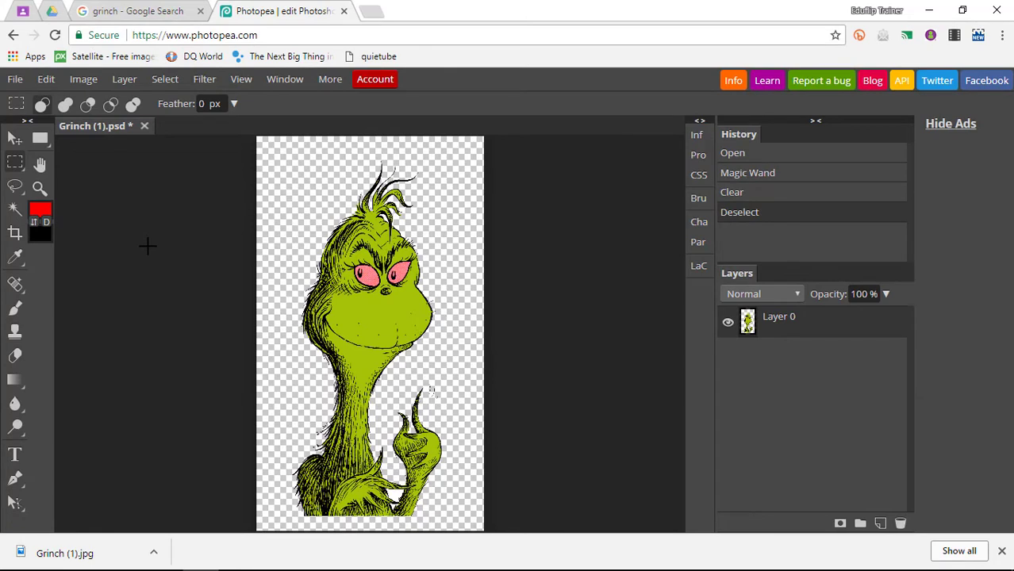
Export the transparent Grinch as a 917 × 1592 Grinch (1).png and open the download.
click(14, 79)
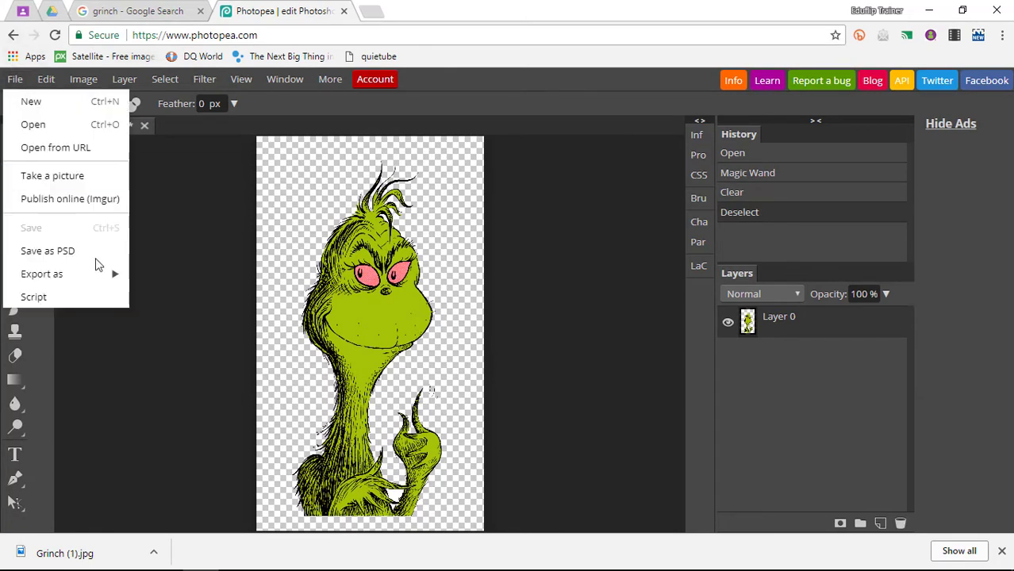
mouse_move(91, 278)
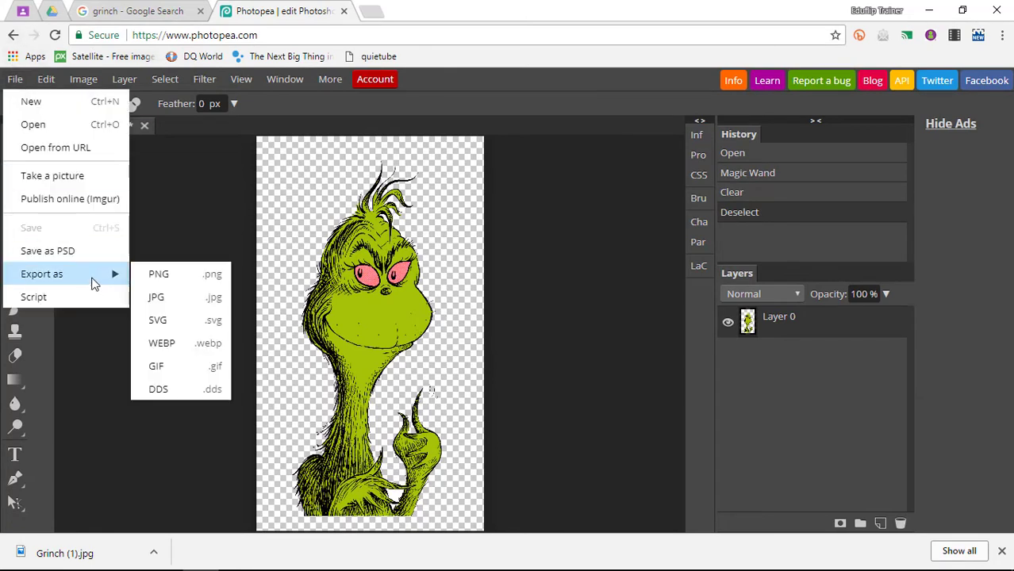
click(180, 274)
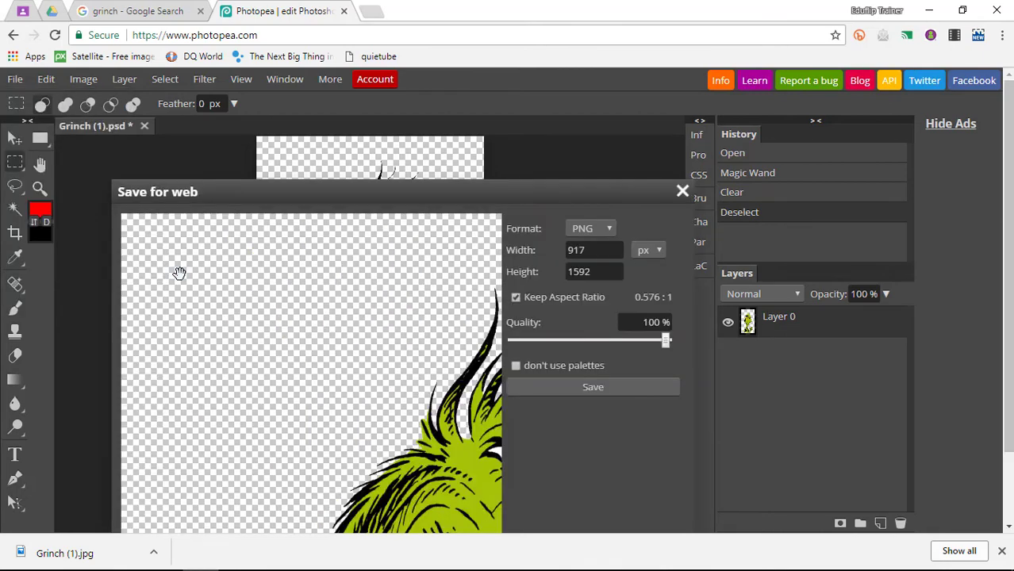
click(578, 384)
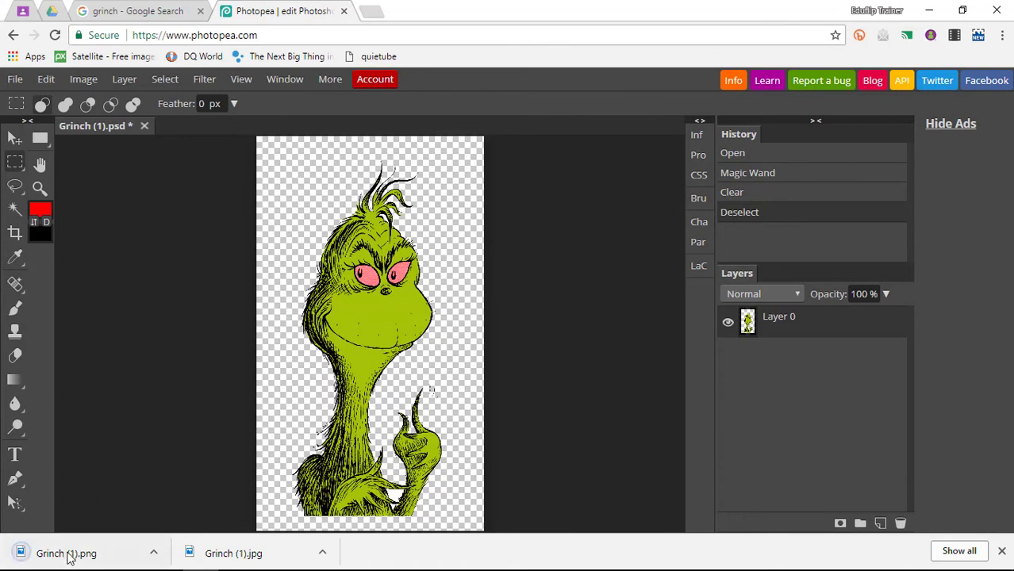
click(67, 561)
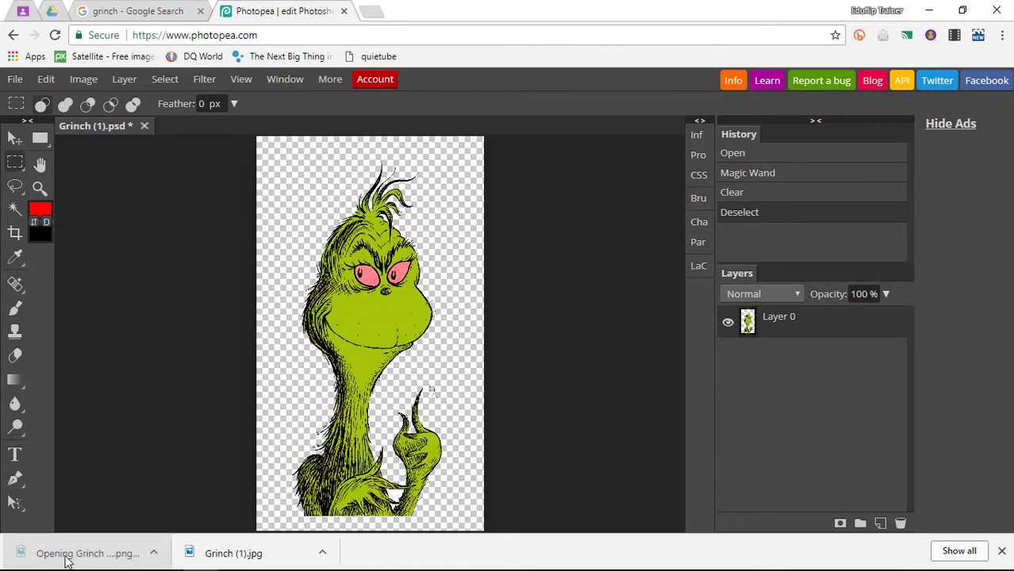